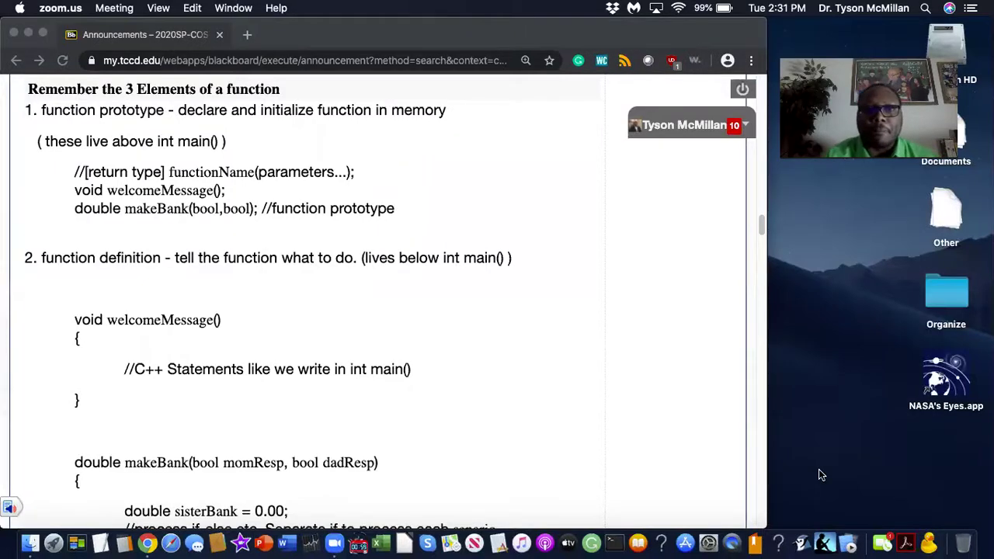
Bring the Chrome window with the course announcements in front of the Zoom share.
click(118, 210)
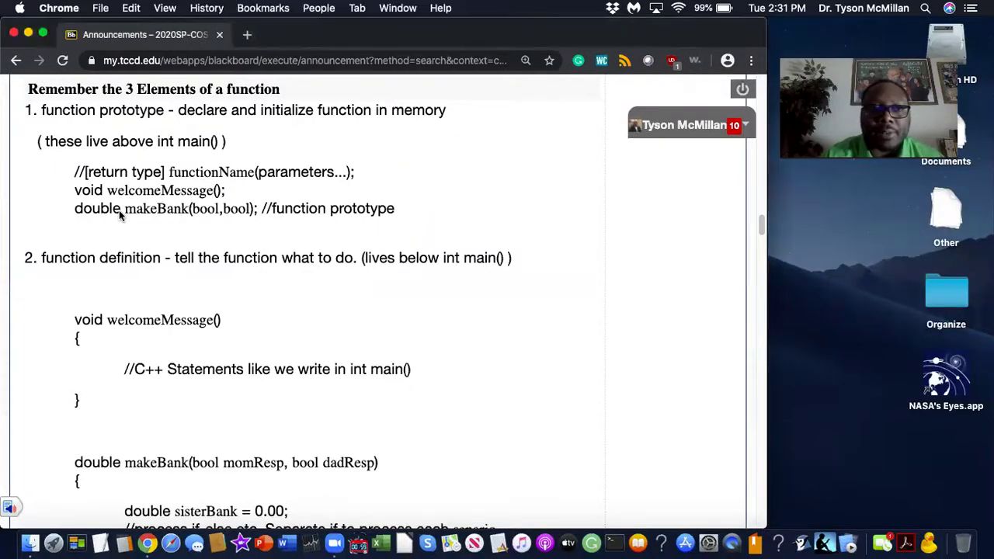
Open the COSC 1437 Home Page from the course menu.
scroll(119, 210, up, 20)
scroll(119, 213, up, 1)
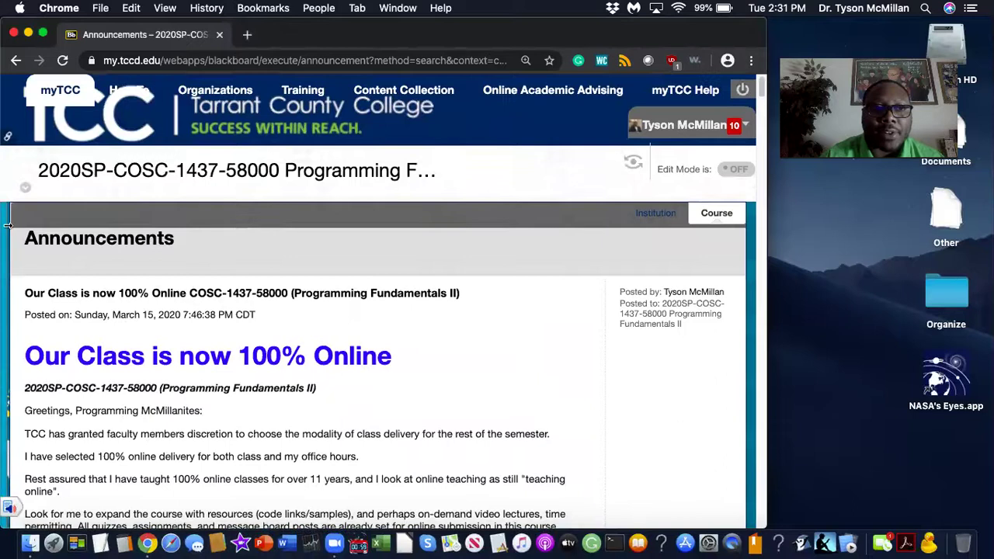
click(12, 232)
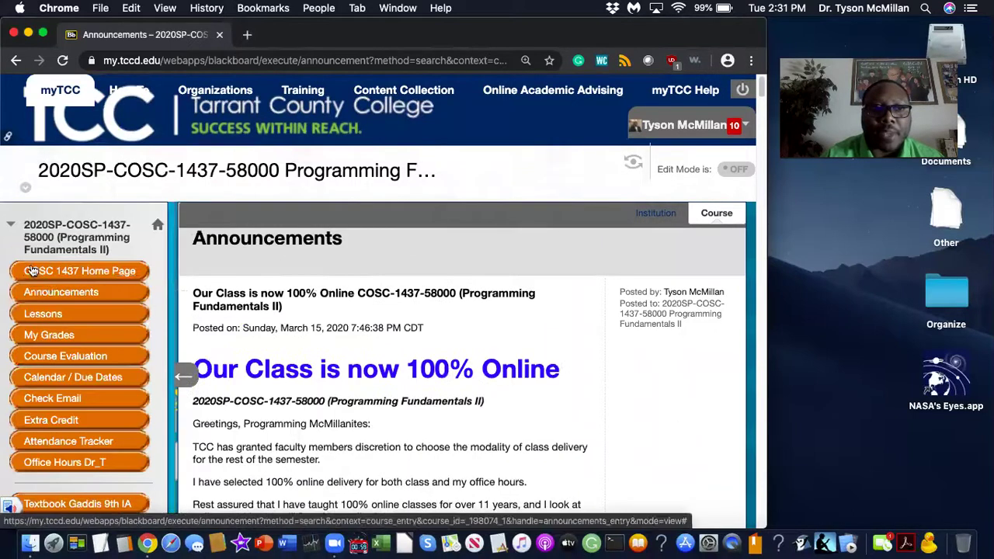
click(60, 273)
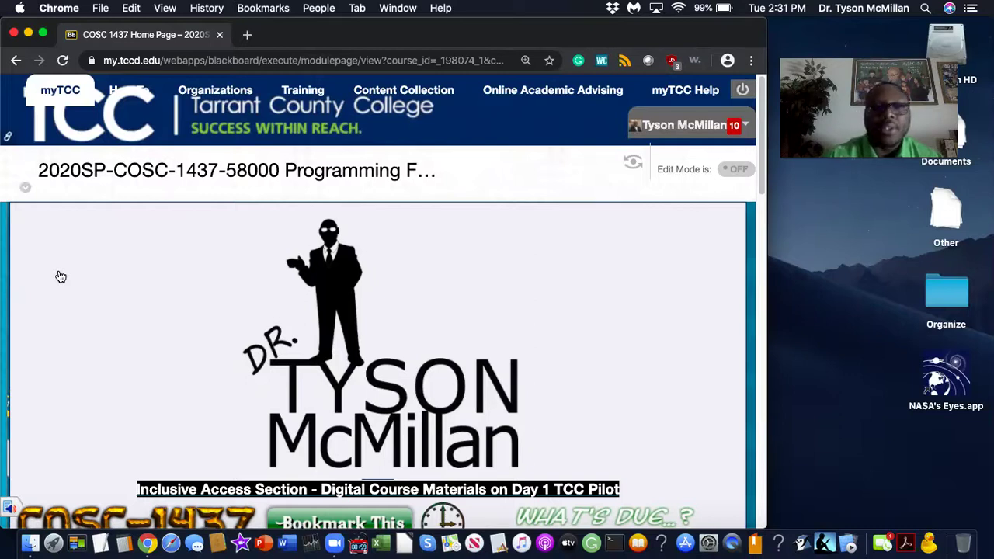
Turn on Student Preview and open the March 2020 Calendar / Due Dates page.
click(11, 247)
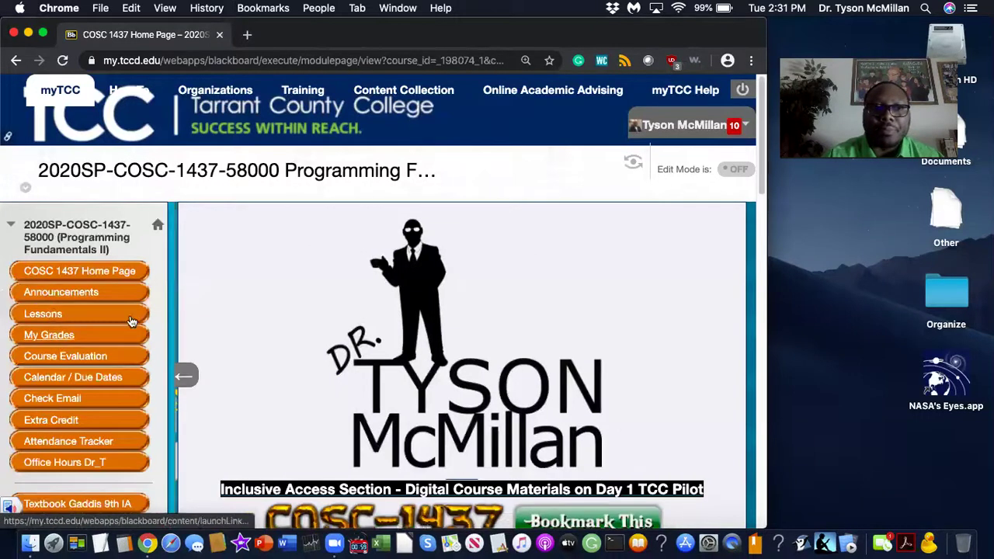
click(629, 163)
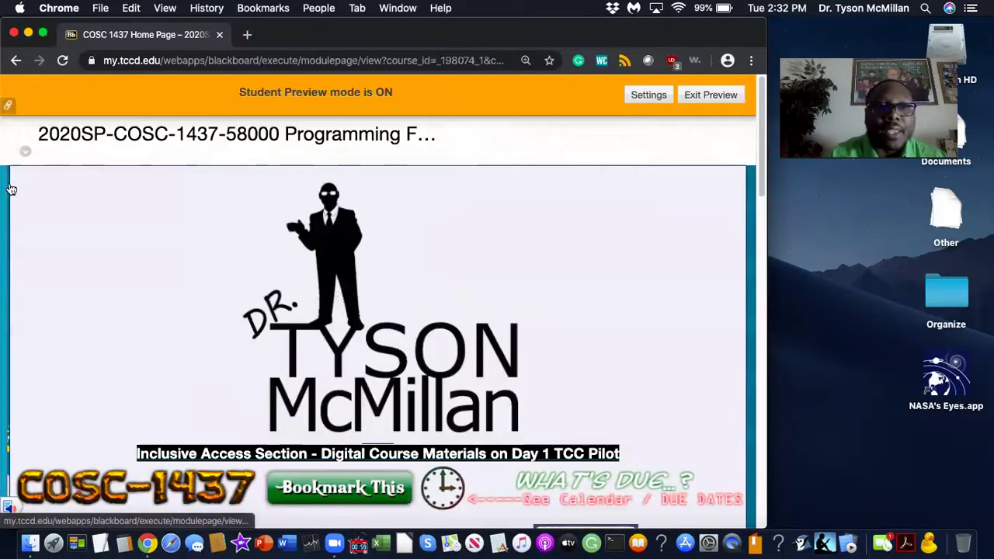
click(10, 202)
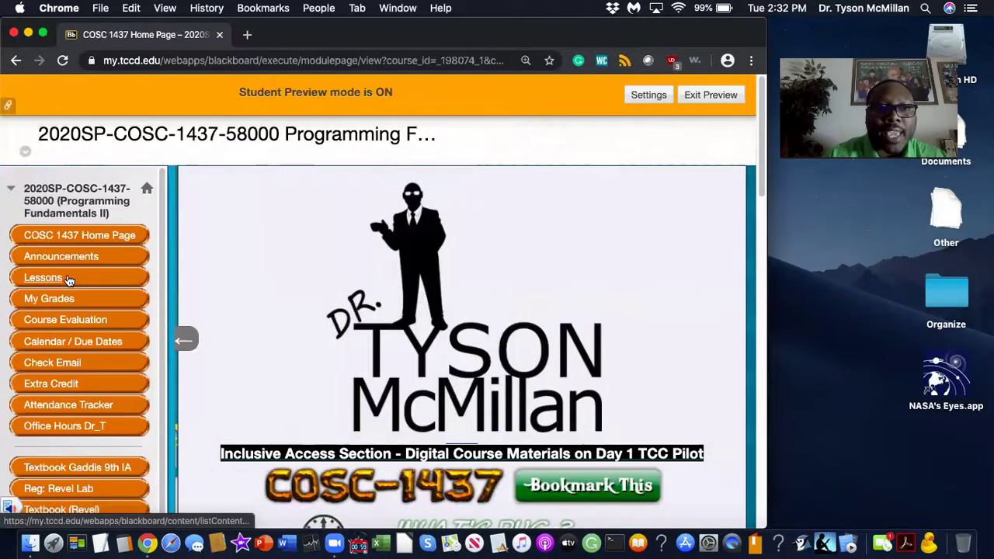
click(61, 342)
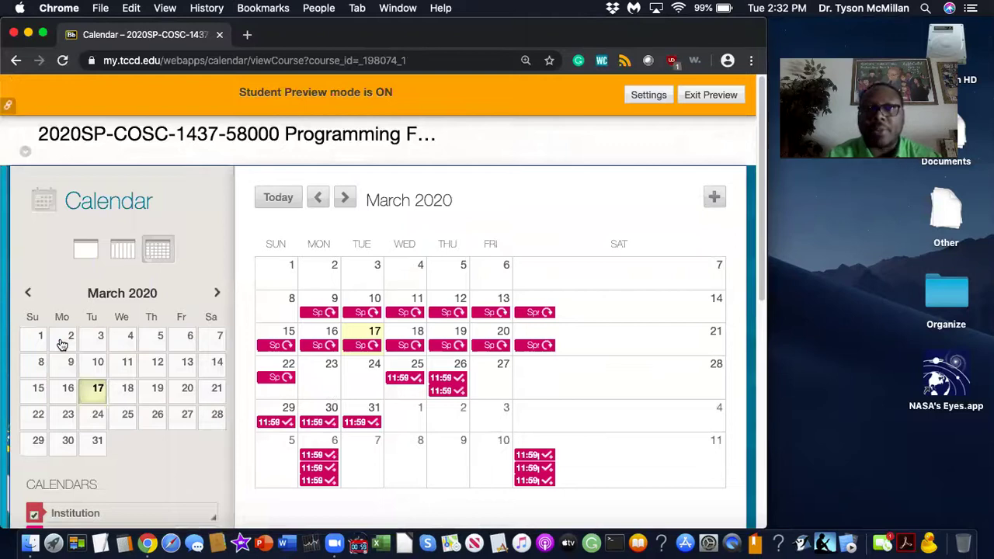
Go full screen, view the Orientation Survey Quiz event, then open the Unit 1 Discussion Board forum.
click(43, 33)
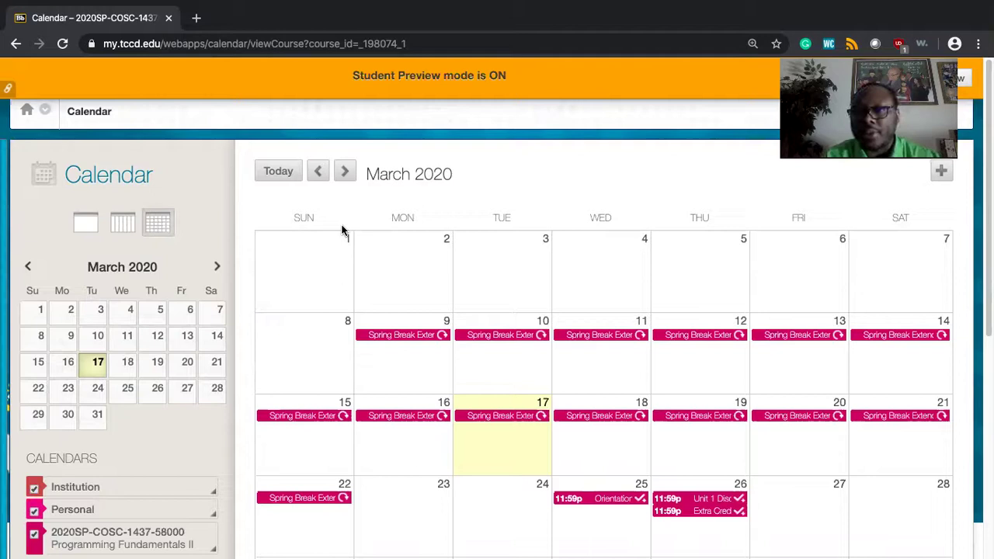
scroll(342, 328, down, 3)
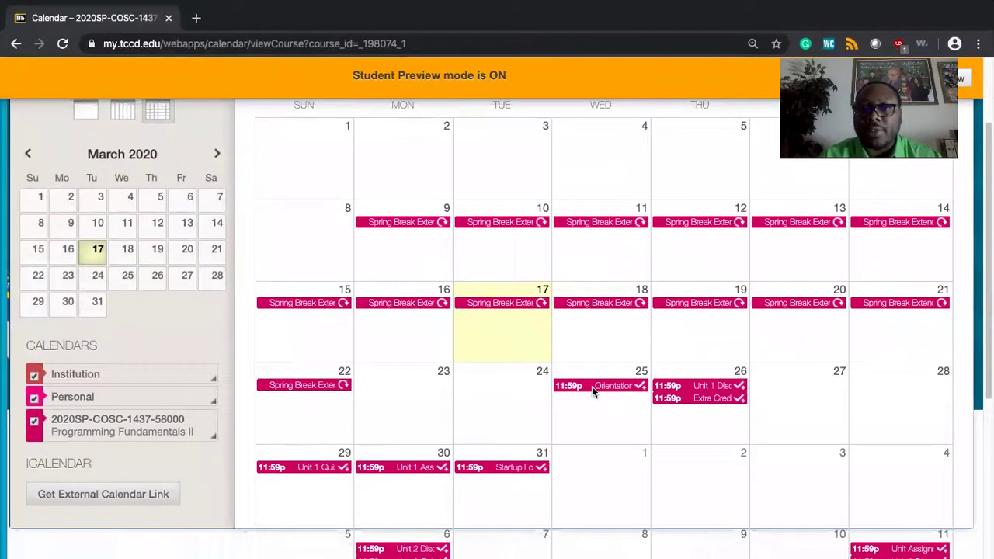
click(592, 386)
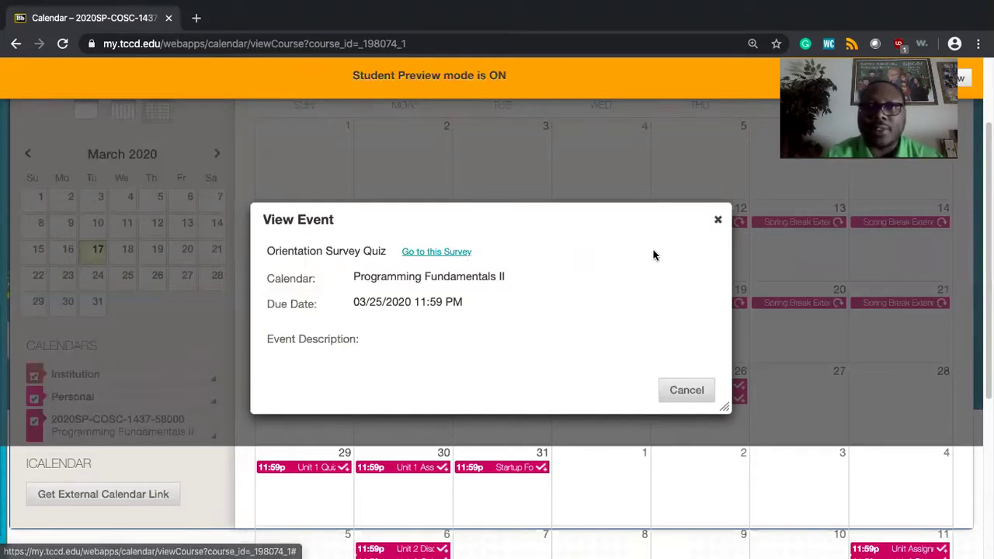
click(720, 223)
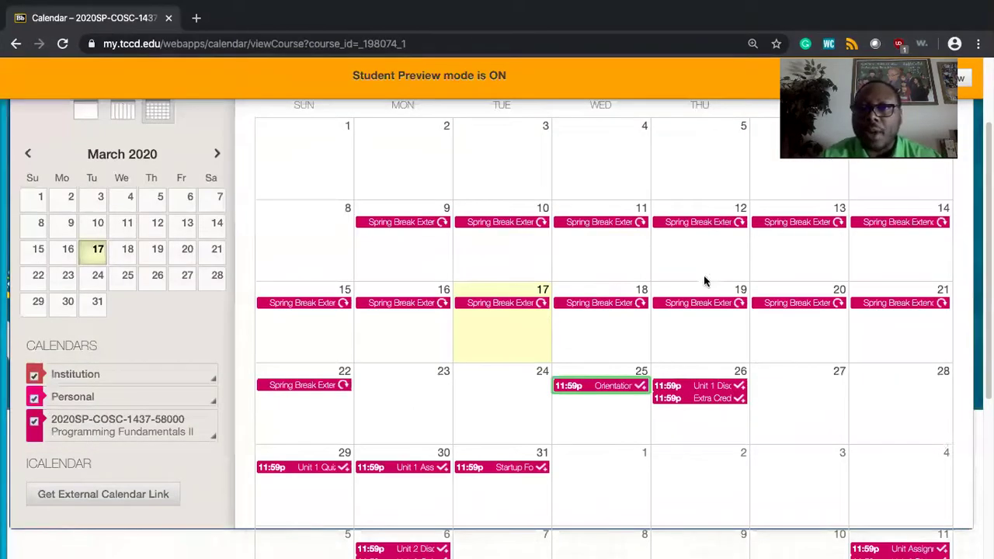
click(689, 385)
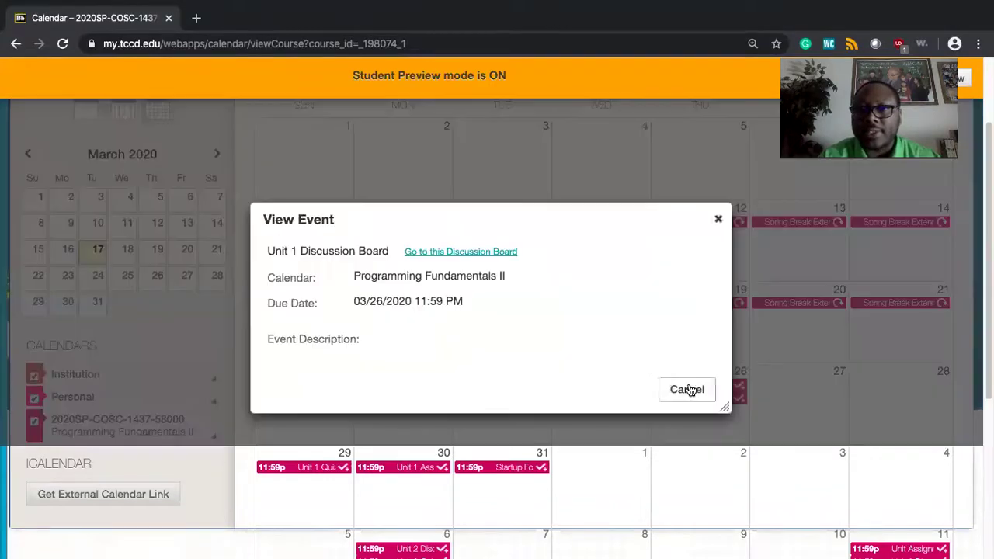
click(509, 253)
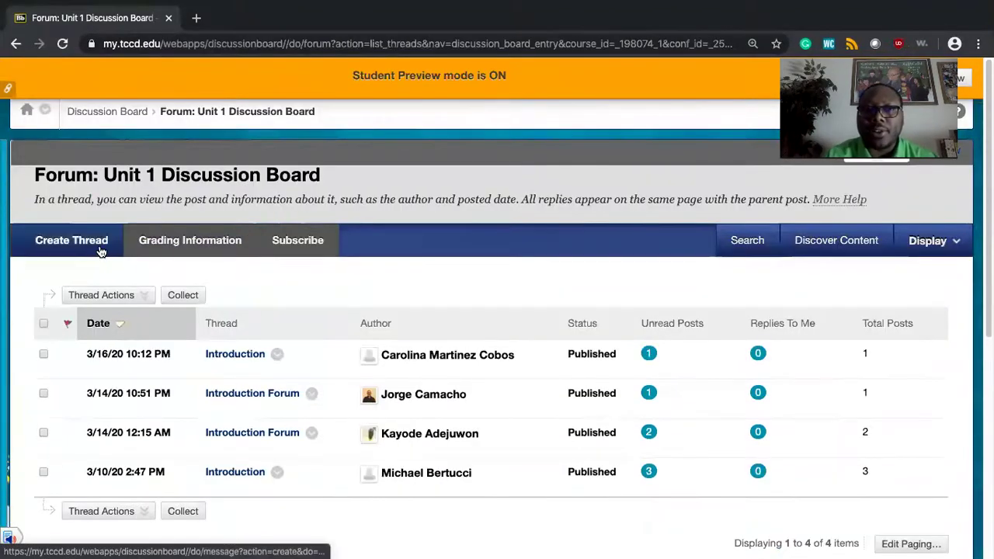
click(101, 250)
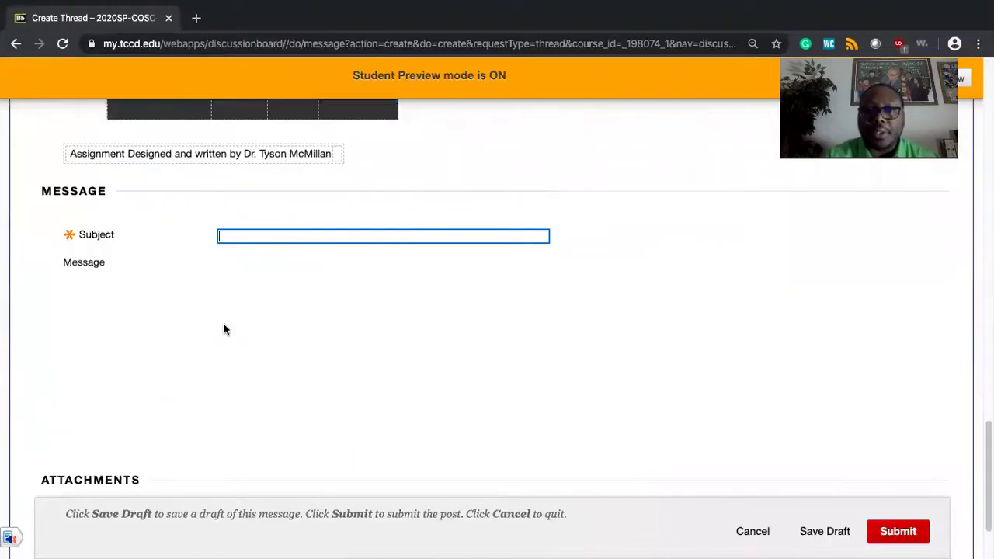
scroll(223, 329, up, 8)
scroll(224, 329, up, 10)
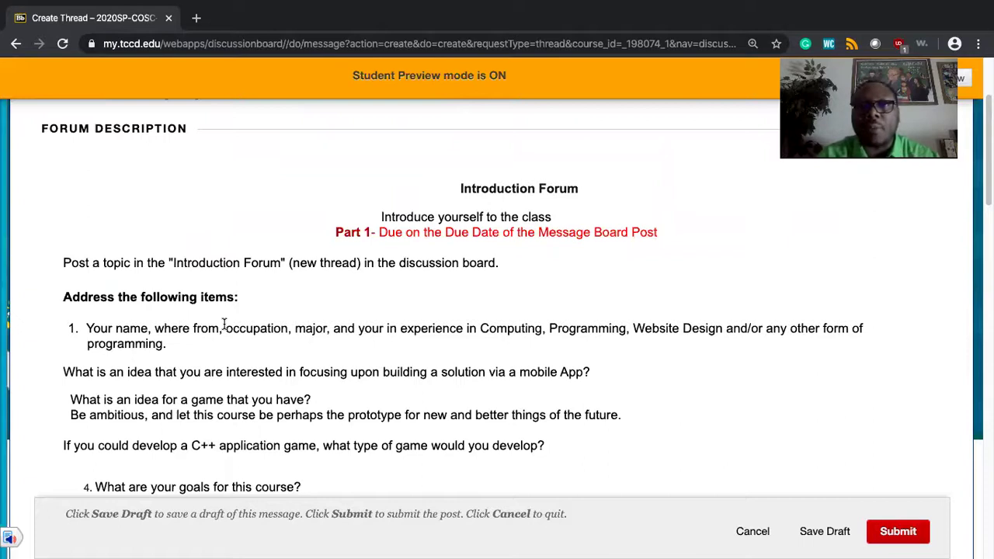
click(744, 537)
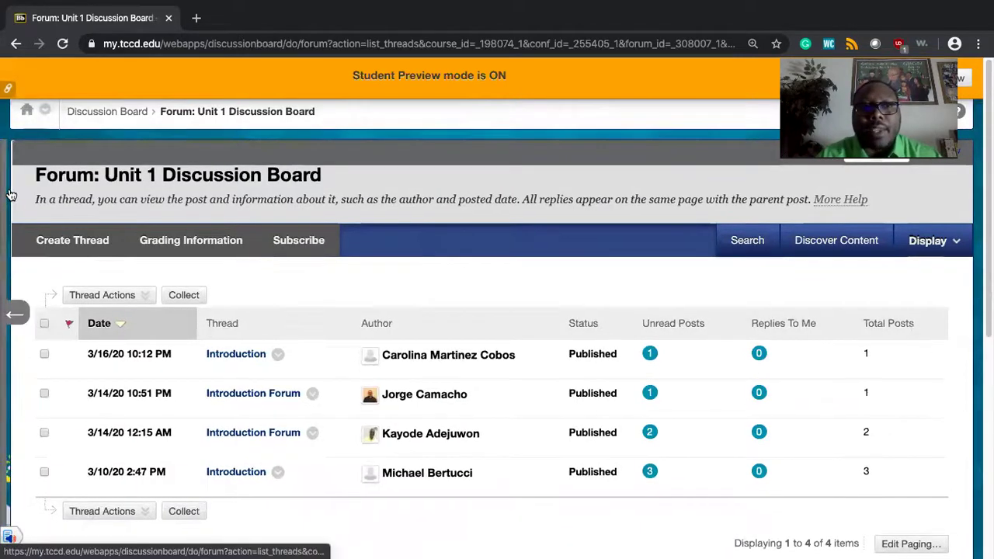
Open the Lessons page and browse Start Here, Input Validation and the Unit 1–6 folders.
click(11, 195)
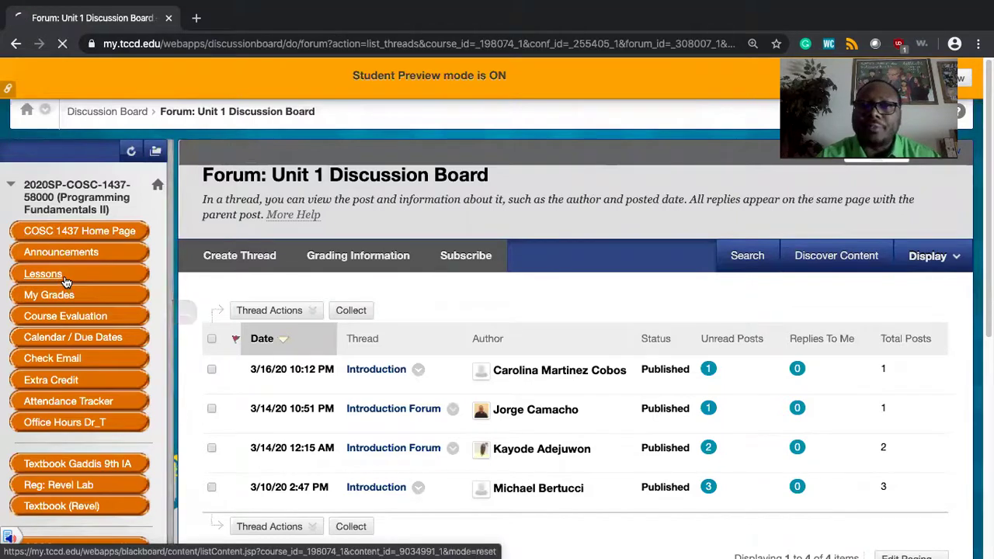
click(66, 282)
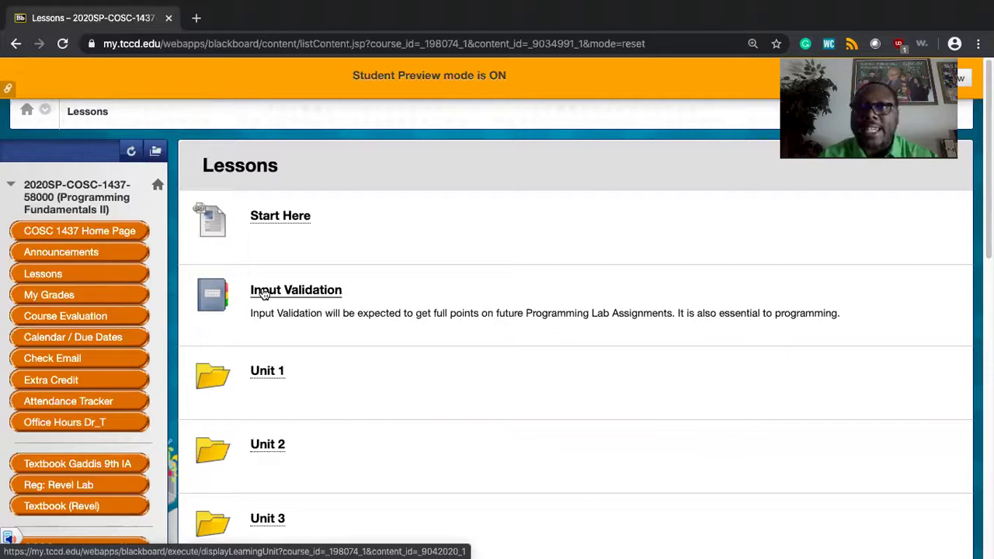
scroll(264, 293, down, 3)
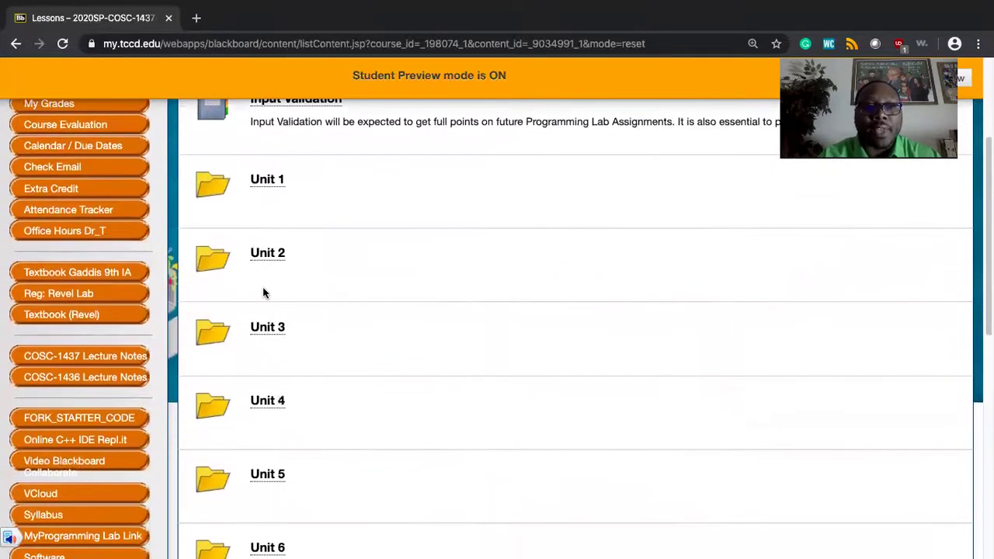
scroll(264, 293, down, 1)
scroll(264, 293, up, 1)
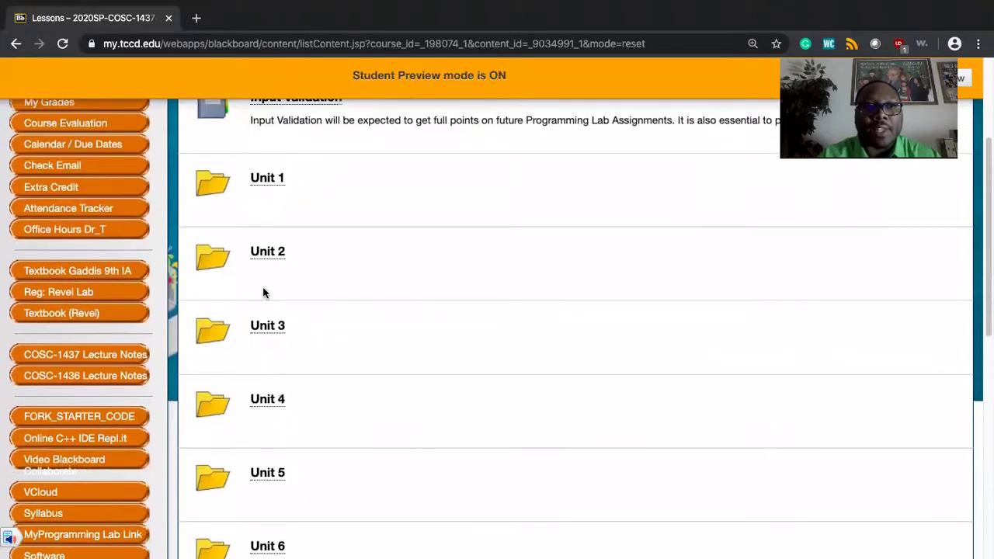
scroll(264, 293, up, 1)
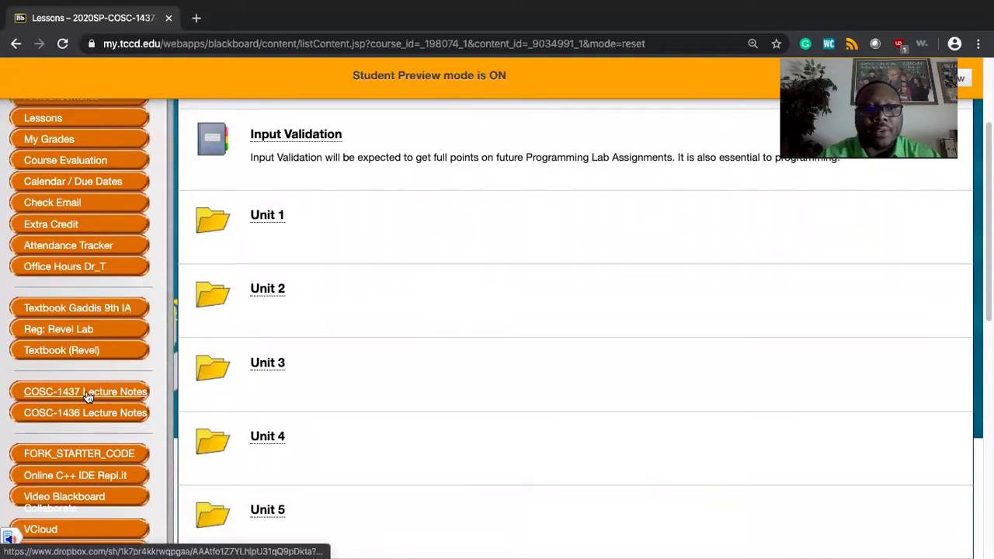
scroll(86, 400, down, 2)
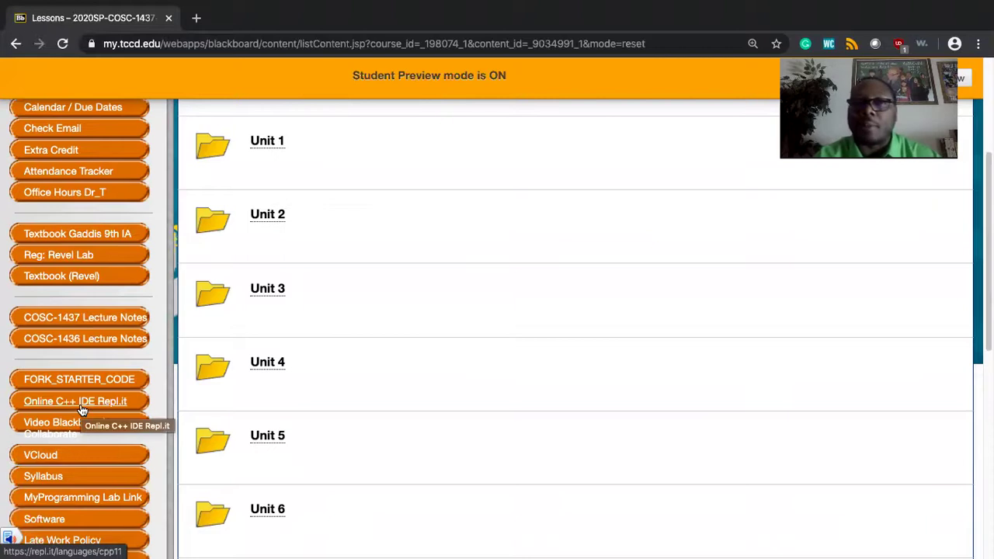
click(80, 405)
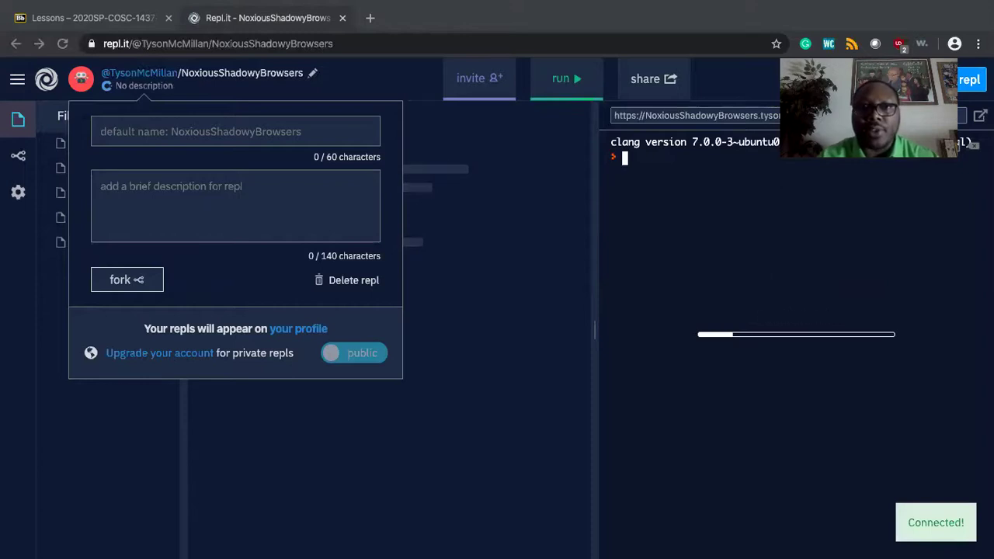
click(343, 17)
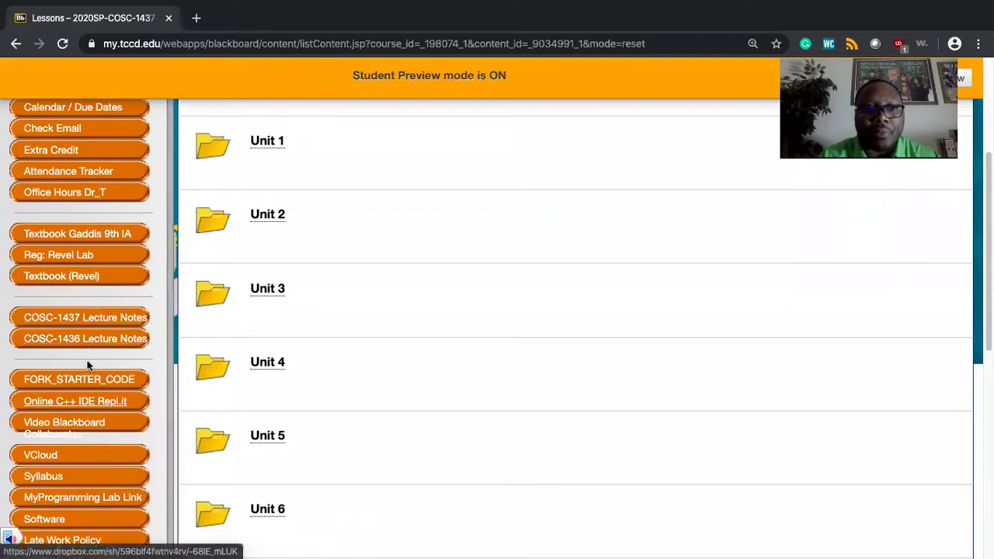
Open the 'Online C++ IDE Repl.it' sidebar link in an incognito window.
right_click(80, 403)
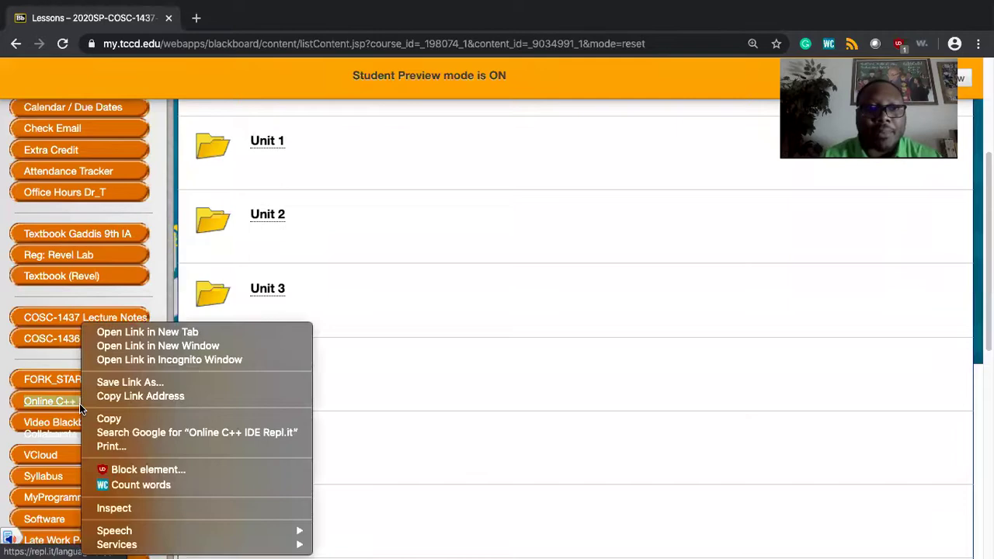
click(140, 360)
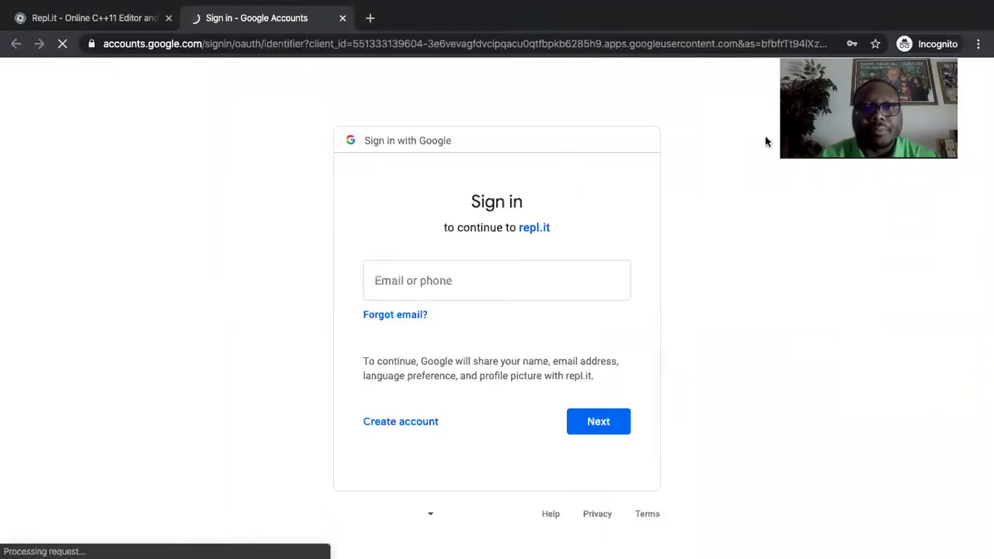
Enter the college e-mail address on the Google sign-in page and submit it.
click(424, 282)
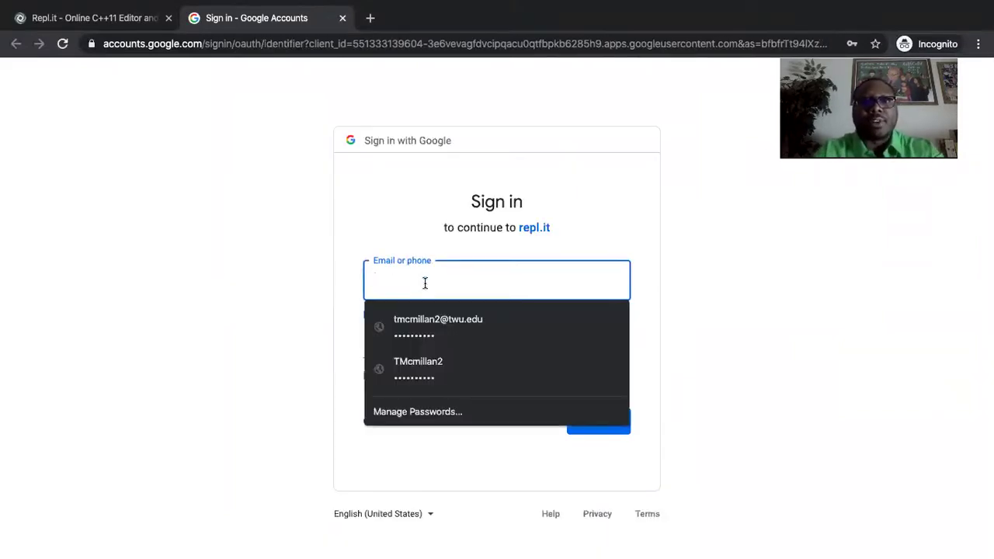
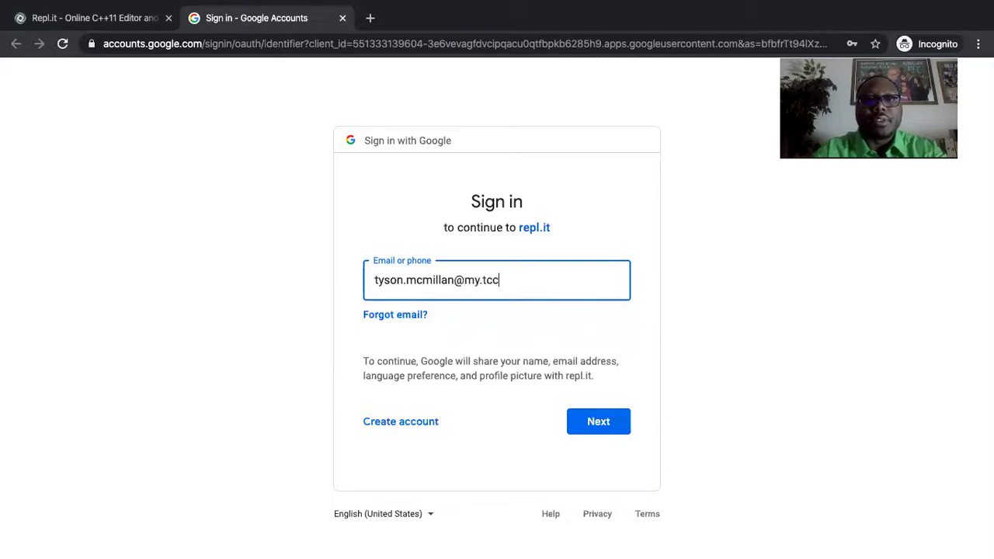
click(615, 420)
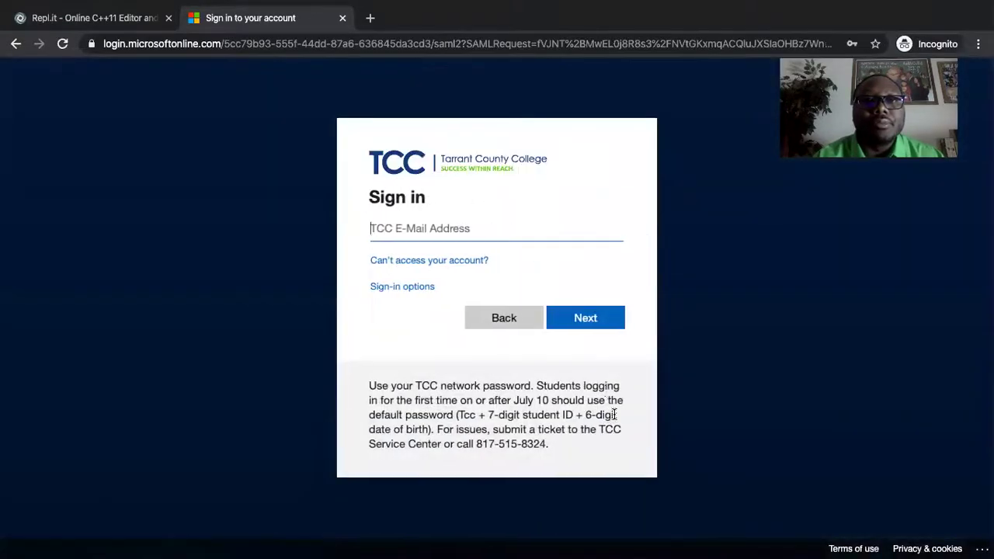
Sign in to the TCC Microsoft account with the saved e-mail, retyping the password after a rejection.
click(514, 228)
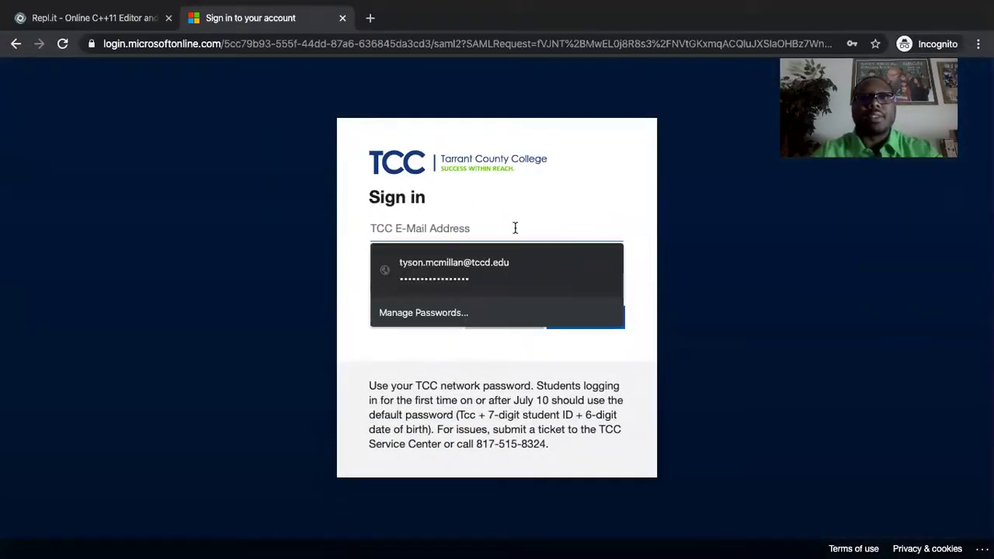
click(506, 265)
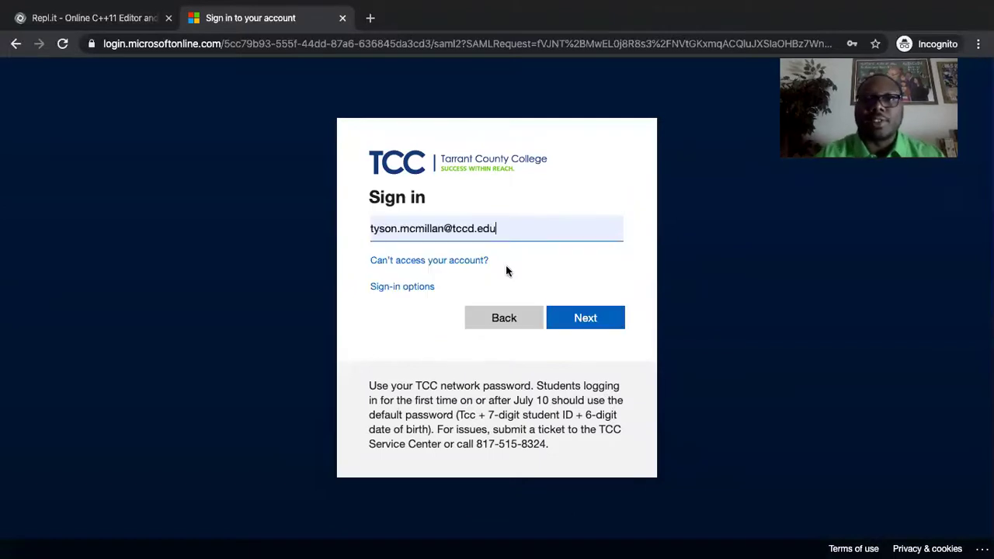
click(584, 318)
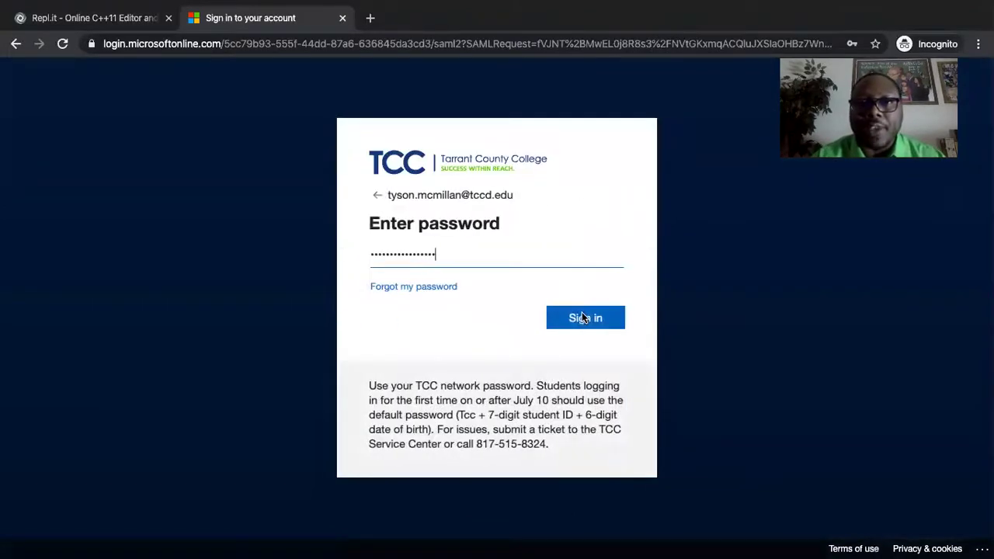
click(584, 318)
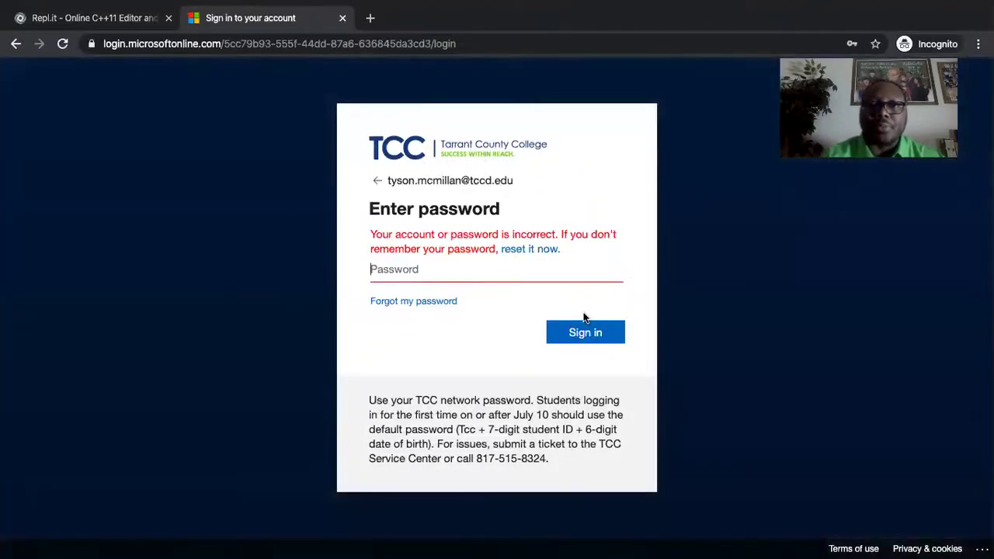
click(541, 269)
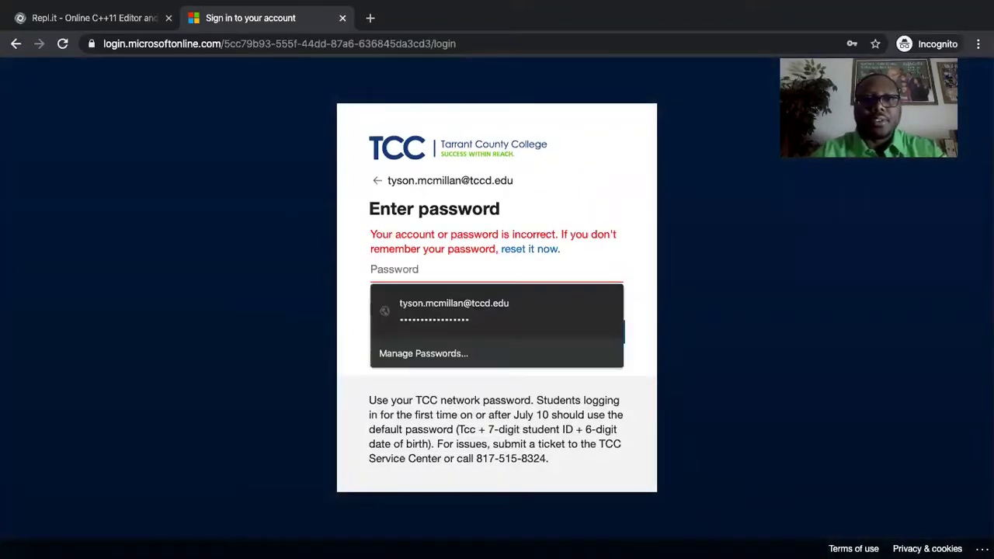
text(**)
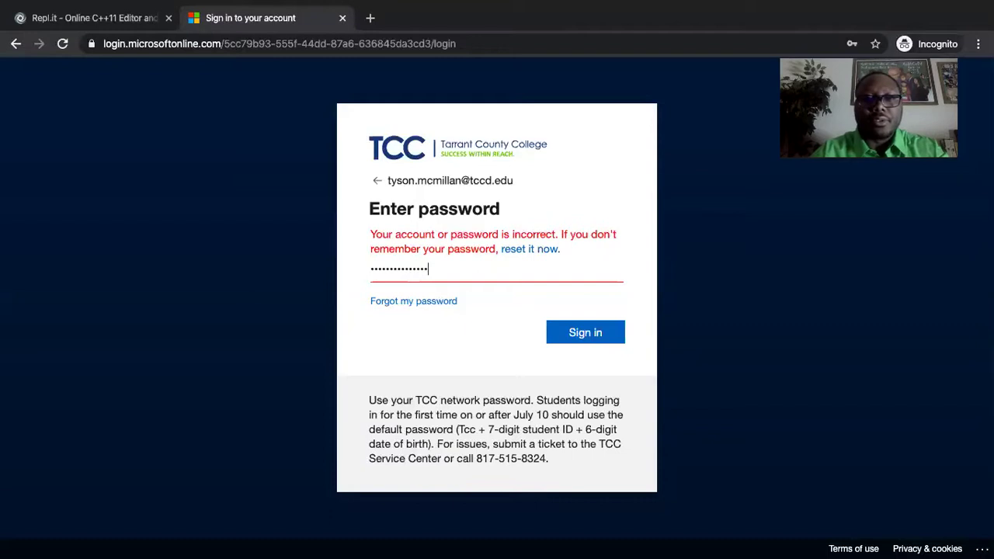
click(610, 329)
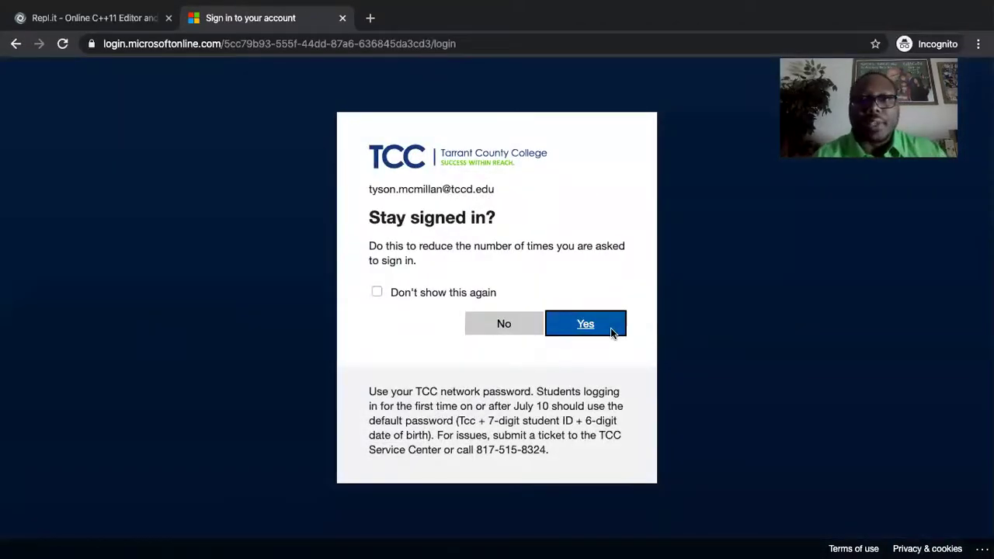
Choose to stay signed in, then go to My Repls from the navigation menu.
click(588, 330)
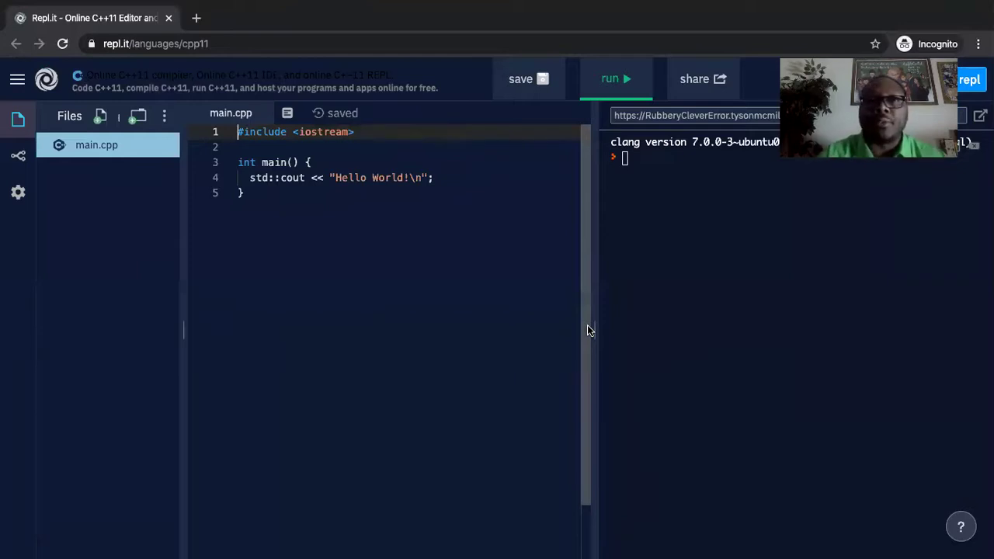
click(19, 84)
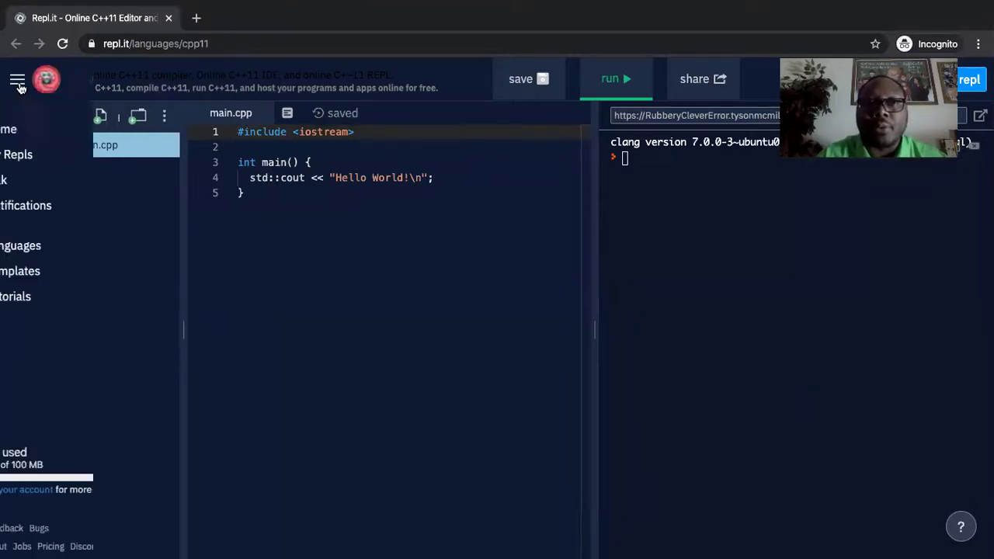
click(44, 155)
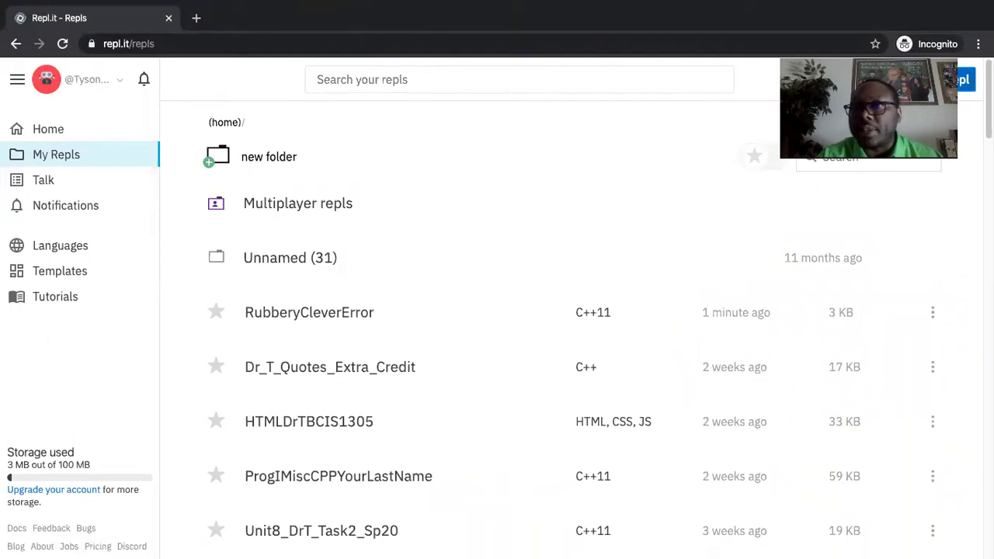
Create a new C++11 repl named TestReplAdDrT.
click(963, 79)
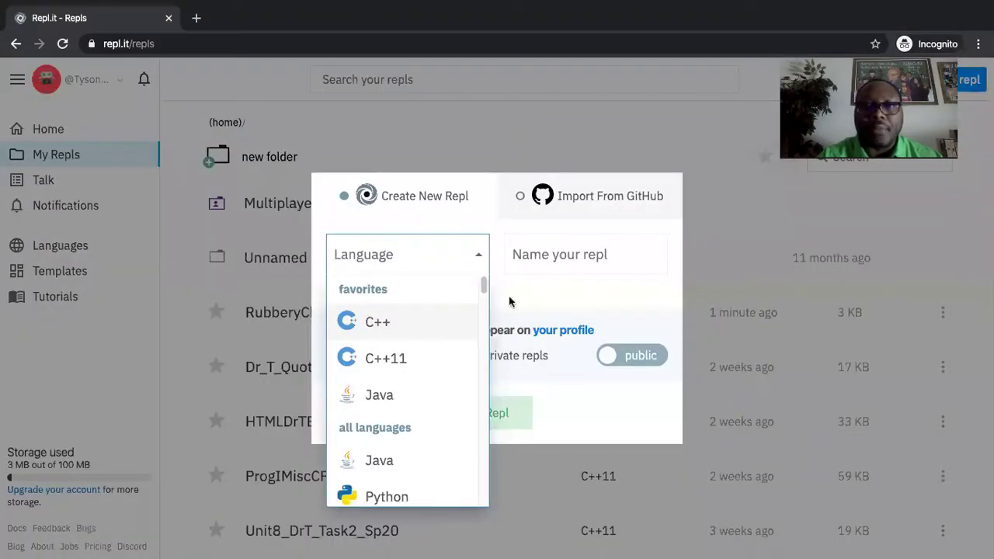
click(393, 355)
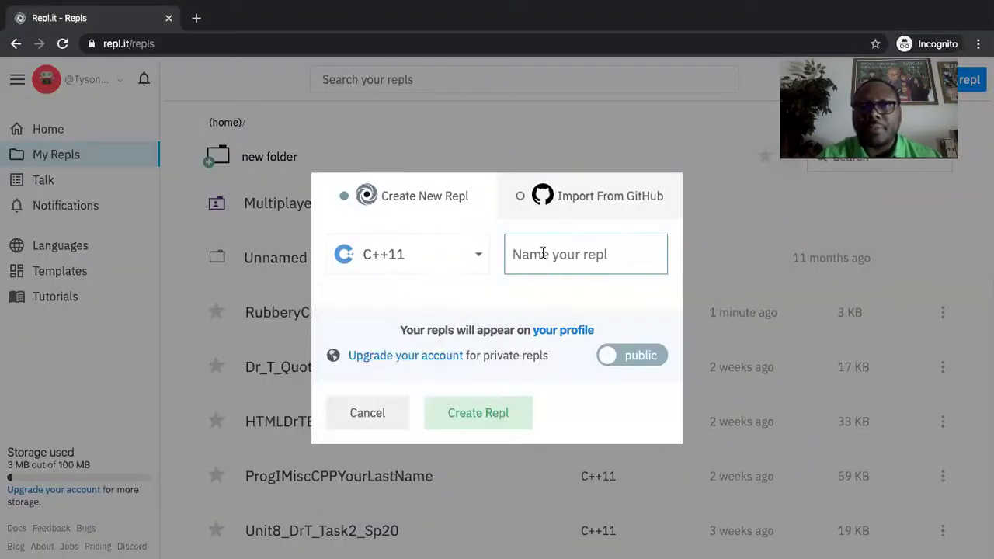
text(Te)
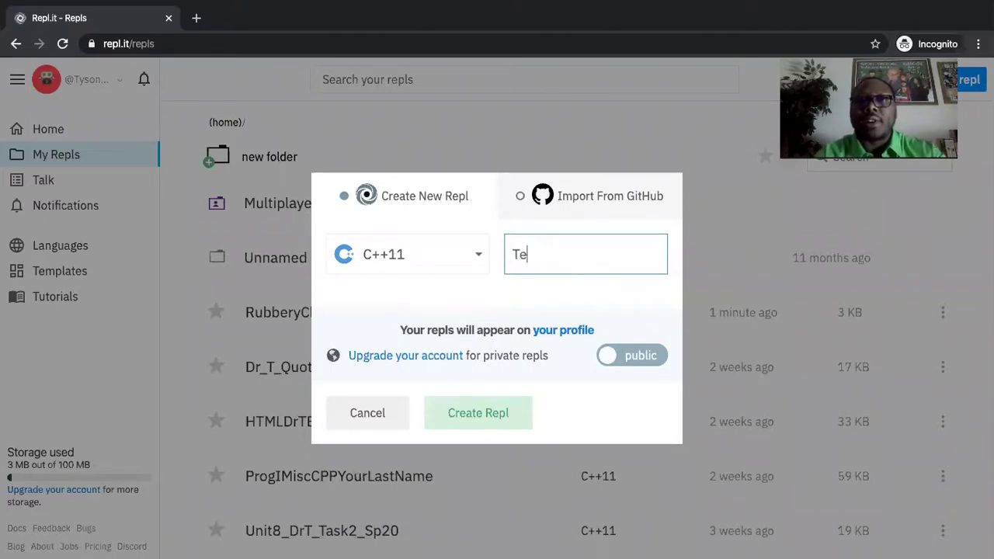
text(stRepl)
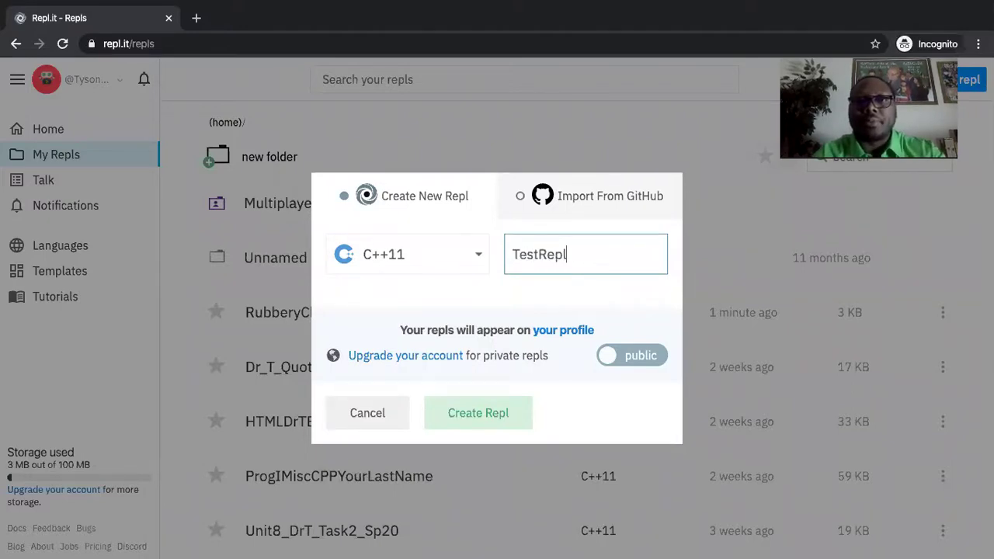
text(Ad)
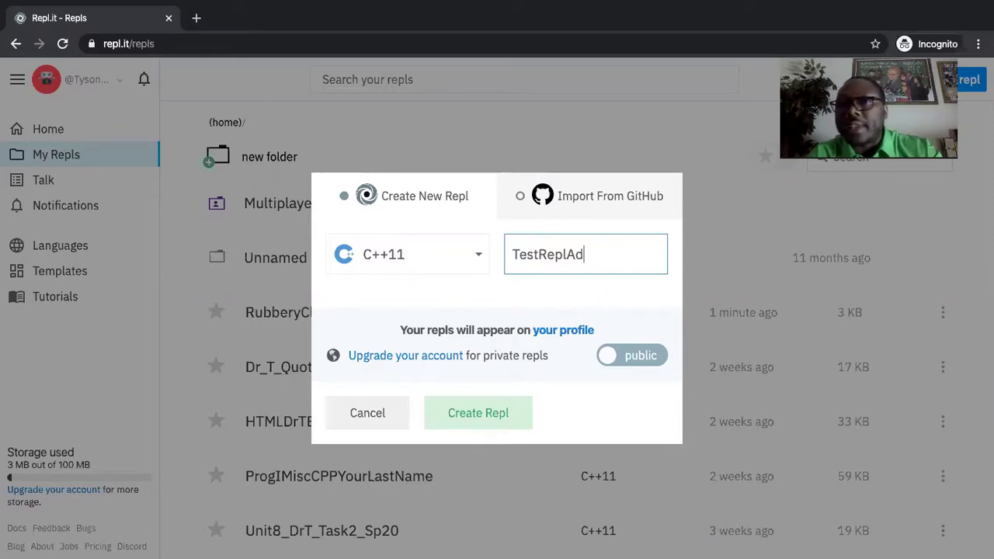
text(Dr)
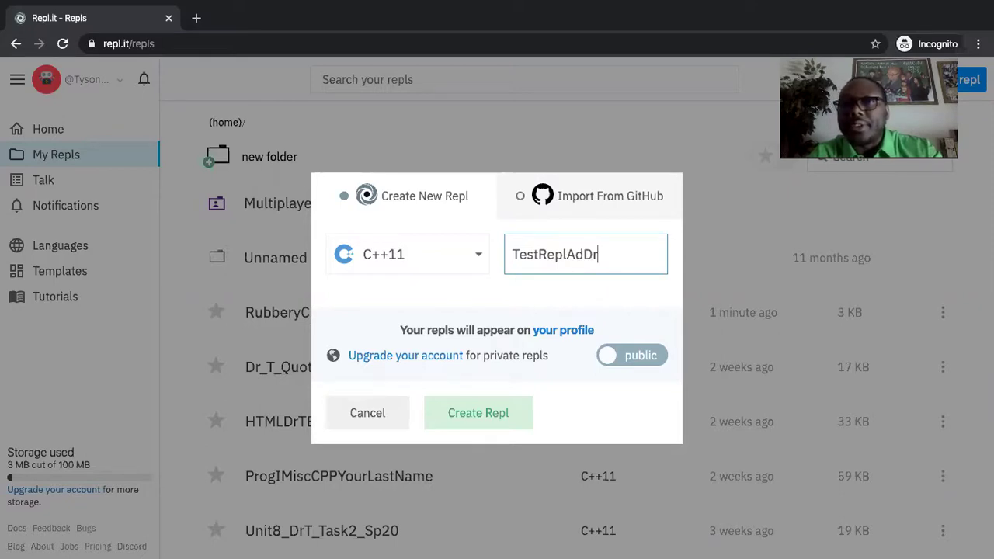
text(T)
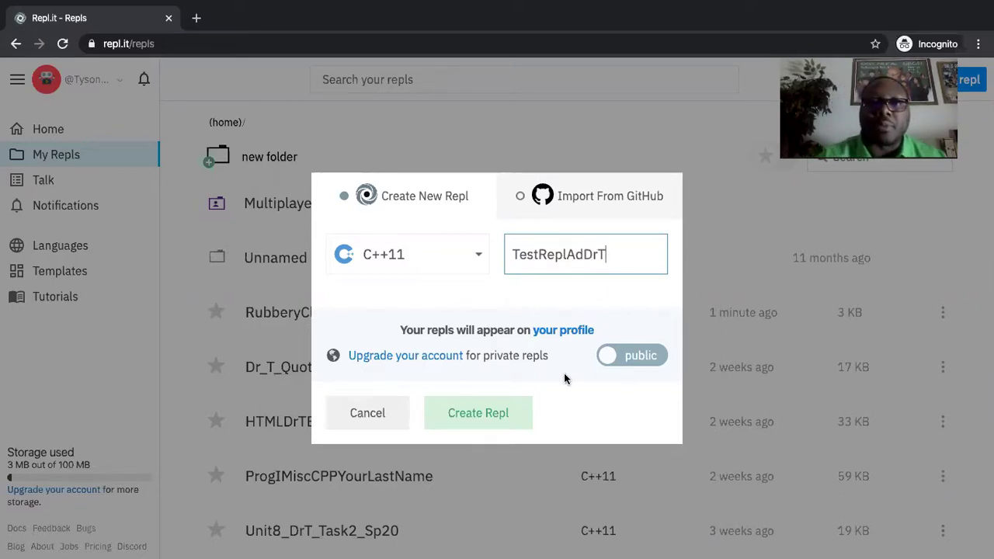
click(479, 414)
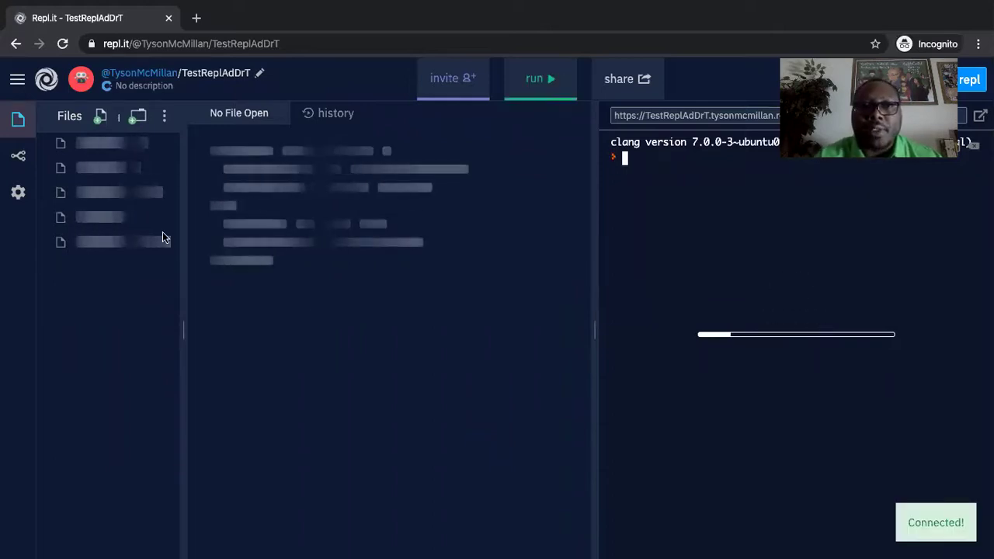
Open the Version Control panel for the TestReplAdDrT repl.
click(17, 158)
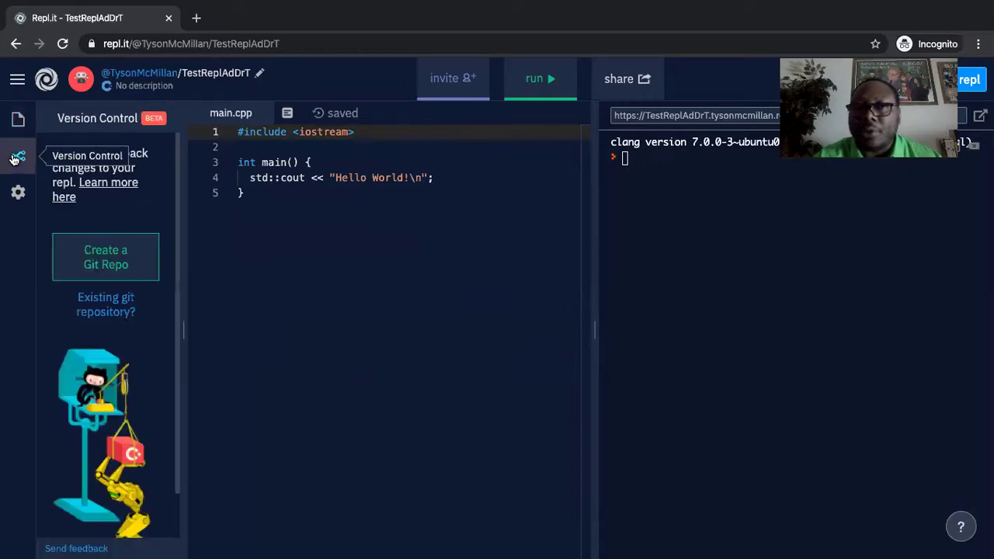